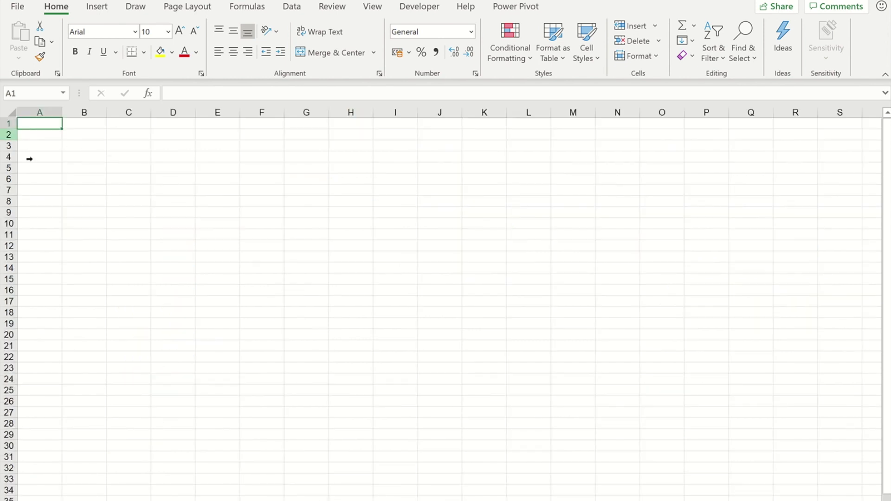
Test date serials in E3 by entering 1 and 2 as short dates, then clear the cell.
{"action": "left_click", "coordinate": [214, 146]}
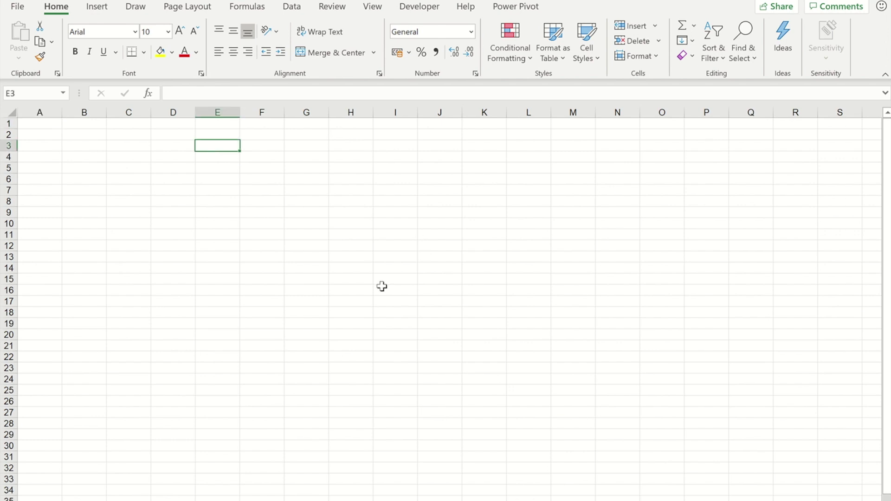
{"action": "type", "text": "1"}
{"action": "key", "text": "ctrl+Return"}
{"action": "left_click", "coordinate": [471, 32]}
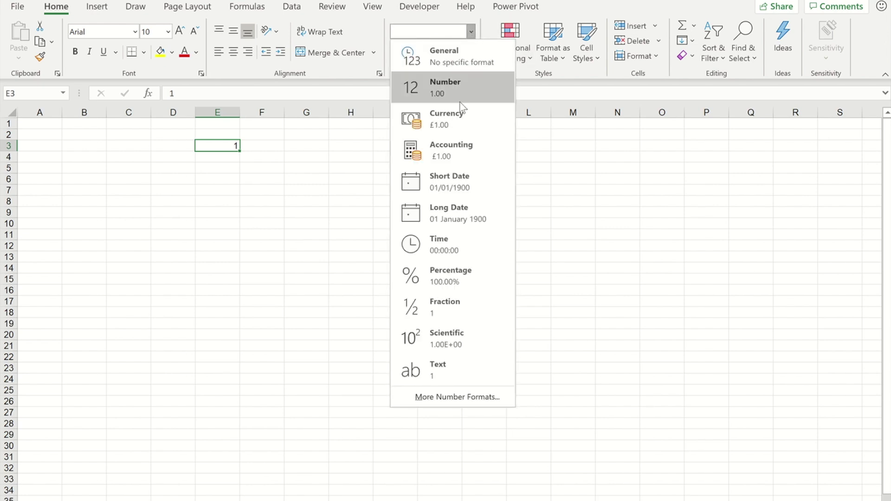
{"action": "left_click", "coordinate": [443, 181]}
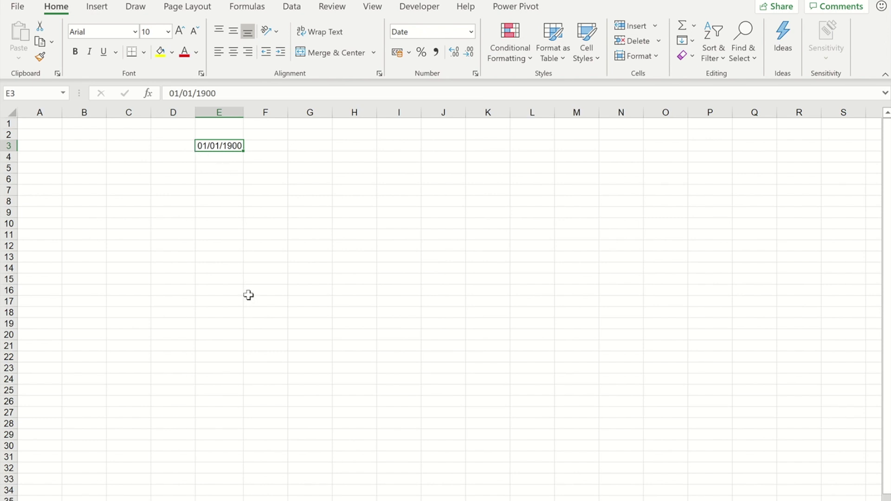
{"action": "type", "text": "2"}
{"action": "key", "text": "Return"}
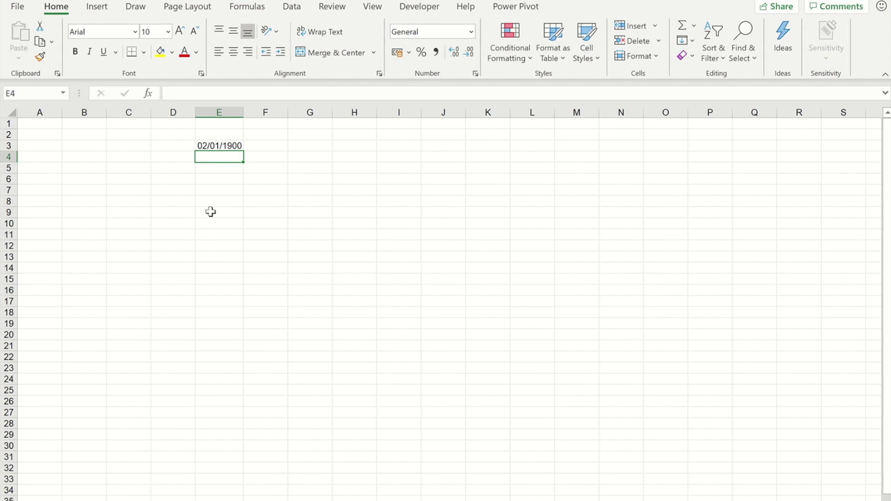
{"action": "key", "text": "Up"}
{"action": "key", "text": "Delete"}
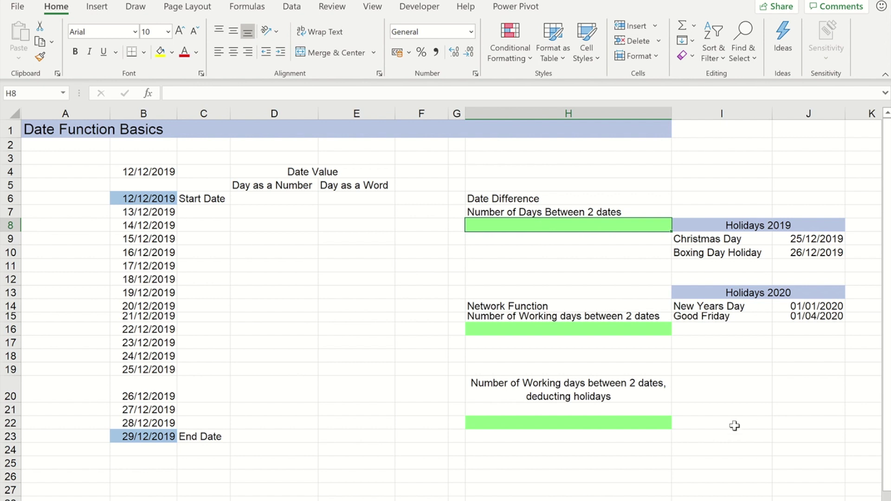
Enter =B23-B6 in H8 to show the 17-day difference.
{"action": "type", "text": "="}
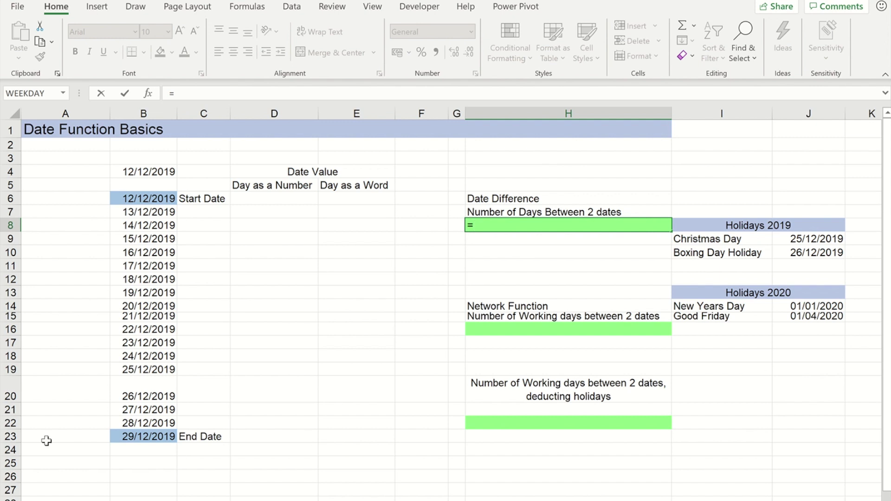
{"action": "left_click", "coordinate": [127, 435]}
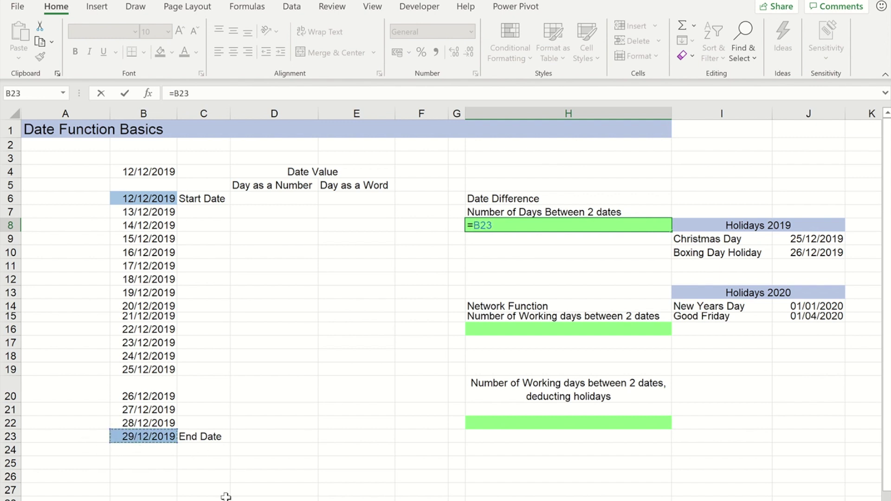
{"action": "type", "text": "-"}
{"action": "left_click", "coordinate": [143, 199]}
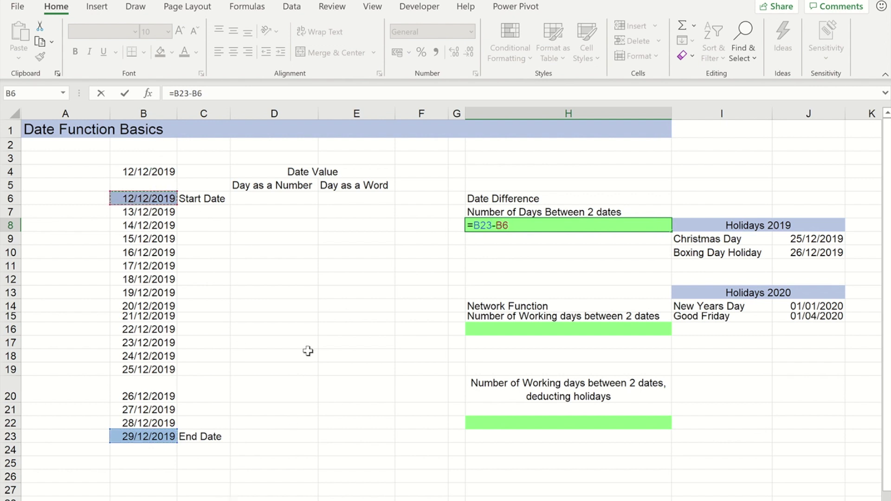
{"action": "key", "text": "ctrl+Return"}
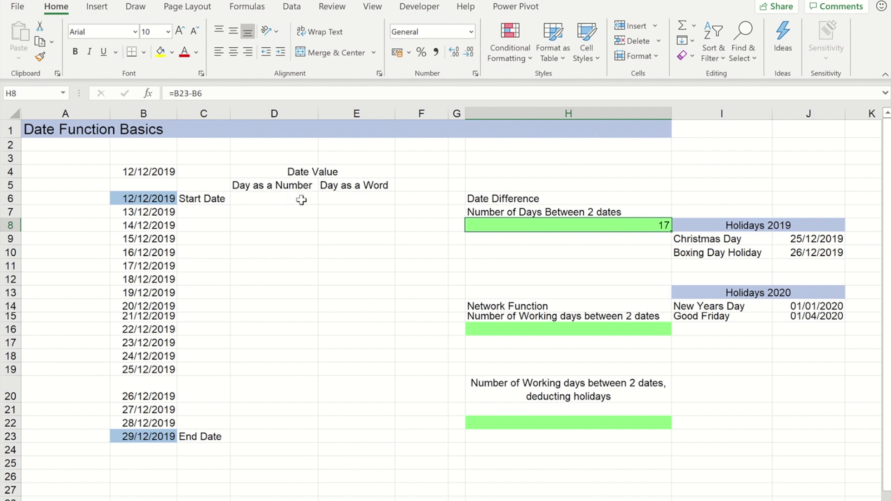
{"action": "left_click", "coordinate": [255, 200]}
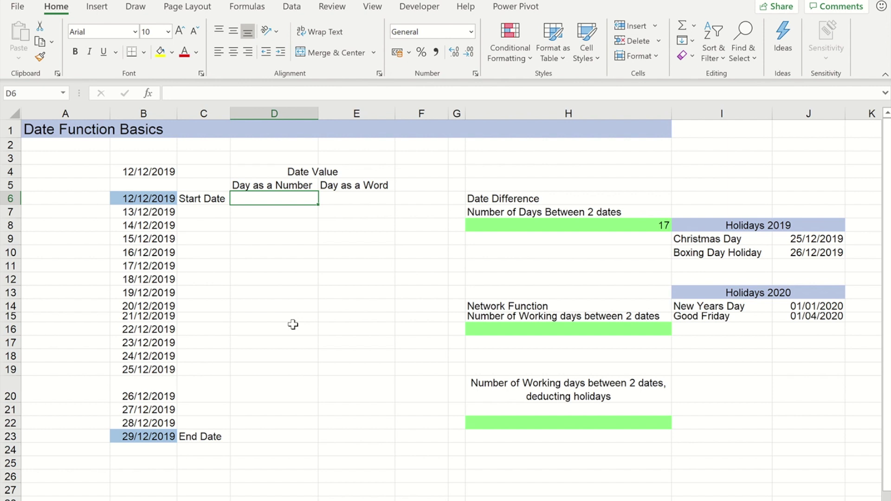
Insert =WEEKDAY(B6) in D6 from the Date & Time functions and fill it down to D23.
{"action": "type", "text": "="}
{"action": "key", "text": "Escape"}
{"action": "left_click", "coordinate": [235, 14]}
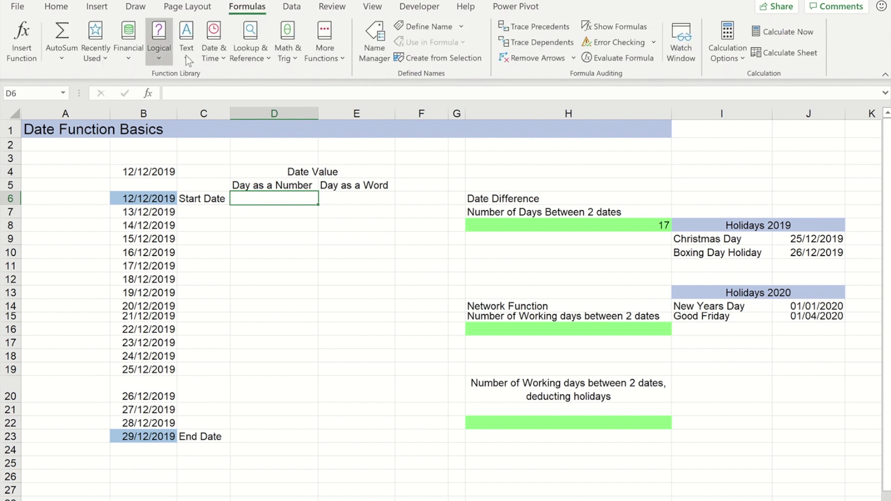
{"action": "left_click", "coordinate": [218, 49]}
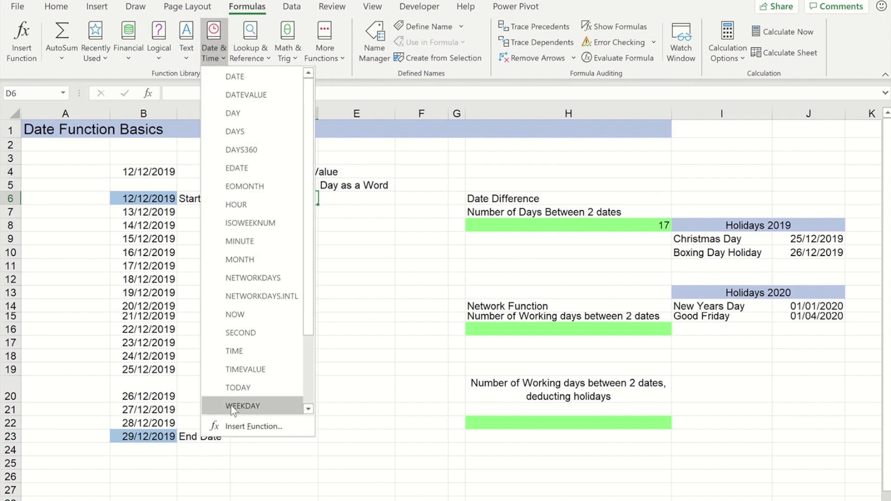
{"action": "left_click", "coordinate": [249, 410]}
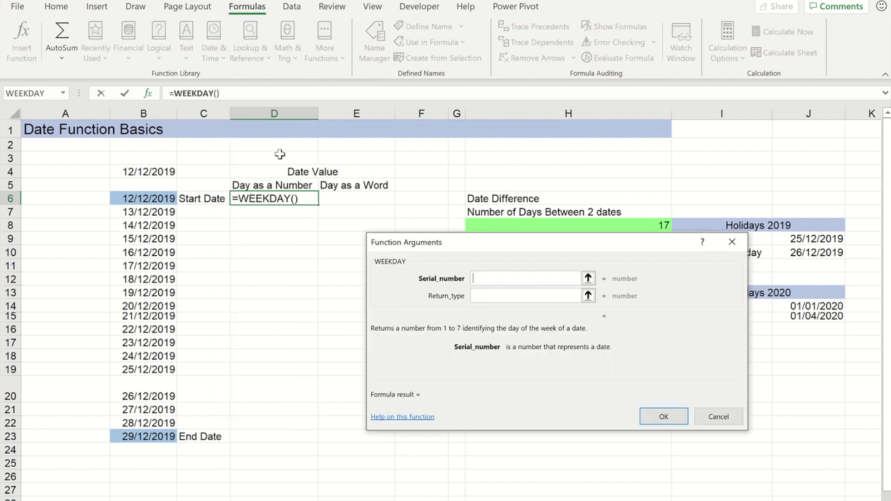
{"action": "left_click", "coordinate": [140, 196]}
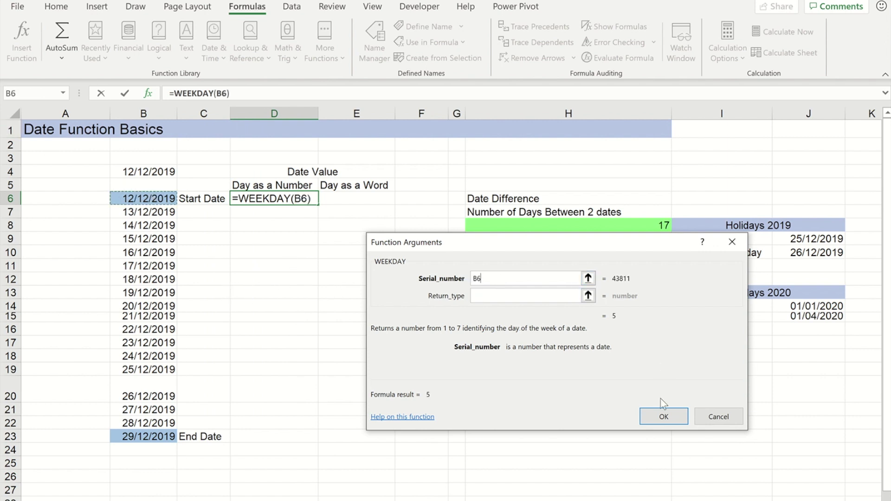
{"action": "left_click", "coordinate": [663, 417]}
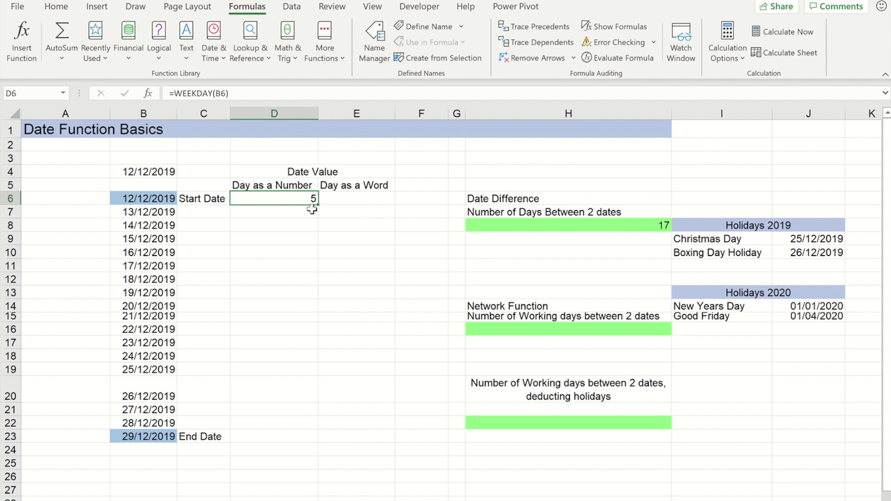
{"action": "left_click_drag", "start_coordinate": [319, 205], "coordinate": [312, 450]}
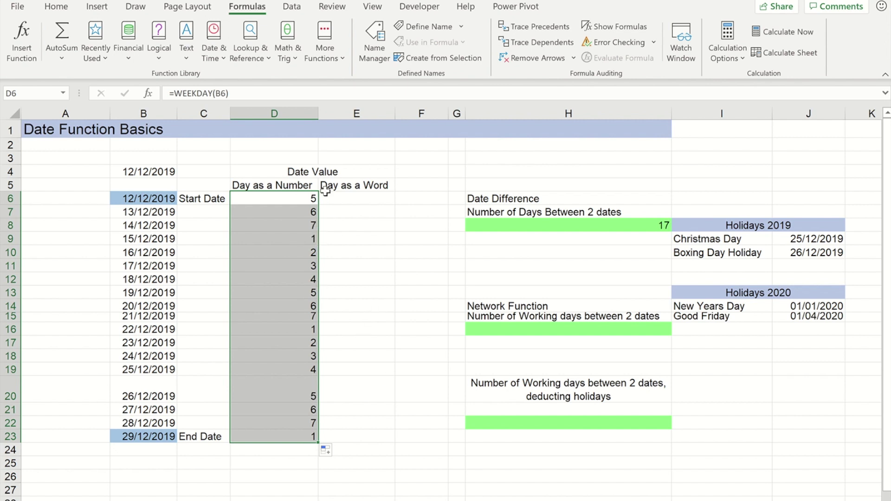
{"action": "left_click", "coordinate": [344, 200]}
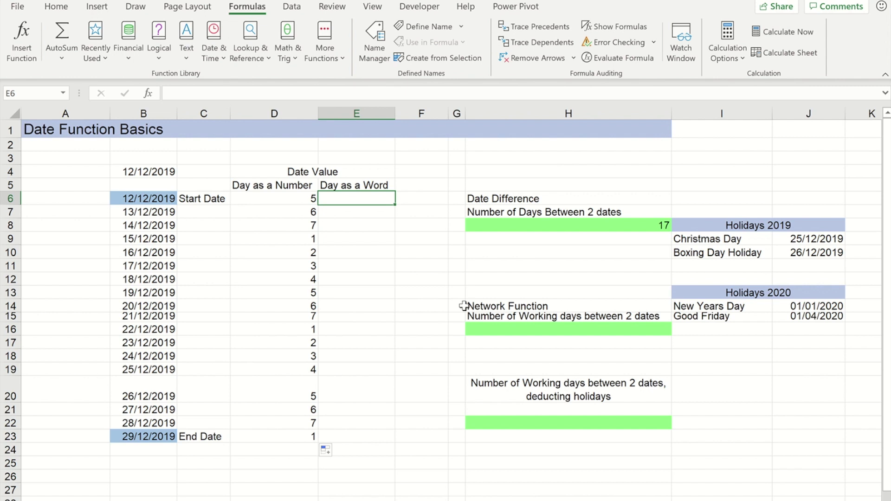
Enter =TEXT(B6,"DDDD") in E6 and fill it down to E23 for full day names.
{"action": "type", "text": "="}
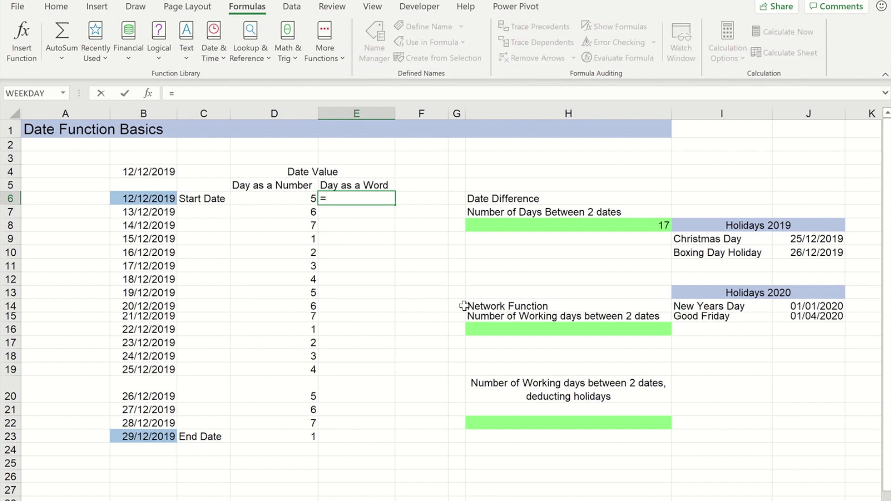
{"action": "type", "text": "tex"}
{"action": "key", "text": "Tab"}
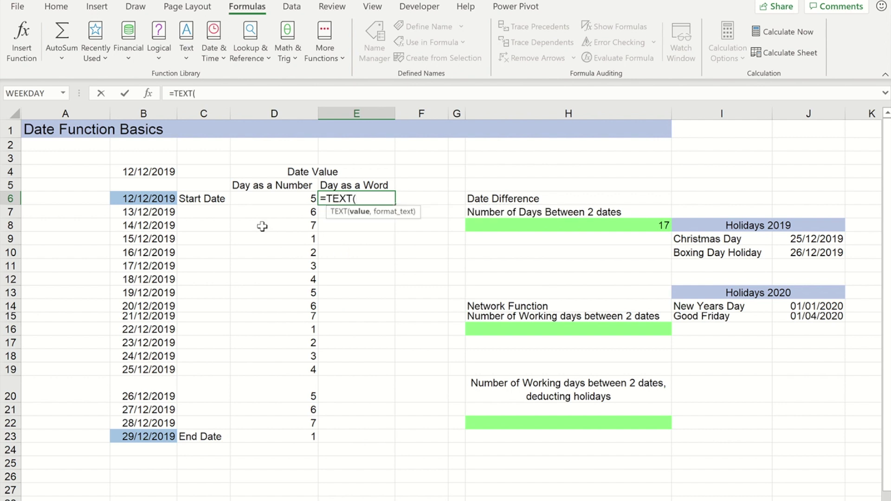
{"action": "left_click", "coordinate": [146, 200]}
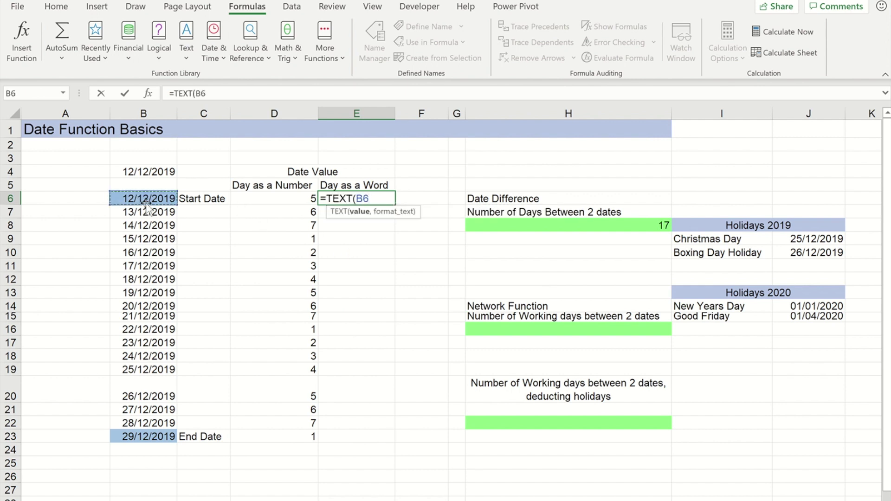
{"action": "type", "text": ","}
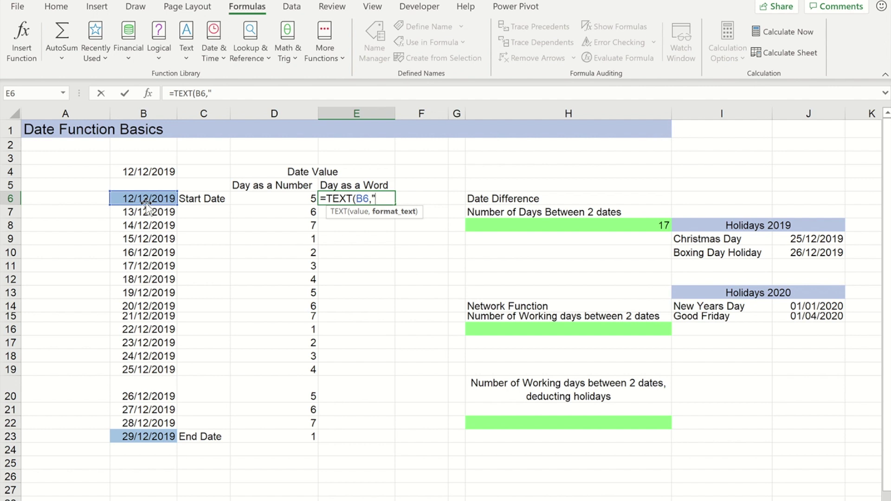
{"action": "type", "text": "\"DDD\")"}
{"action": "key", "text": "ctrl+Return"}
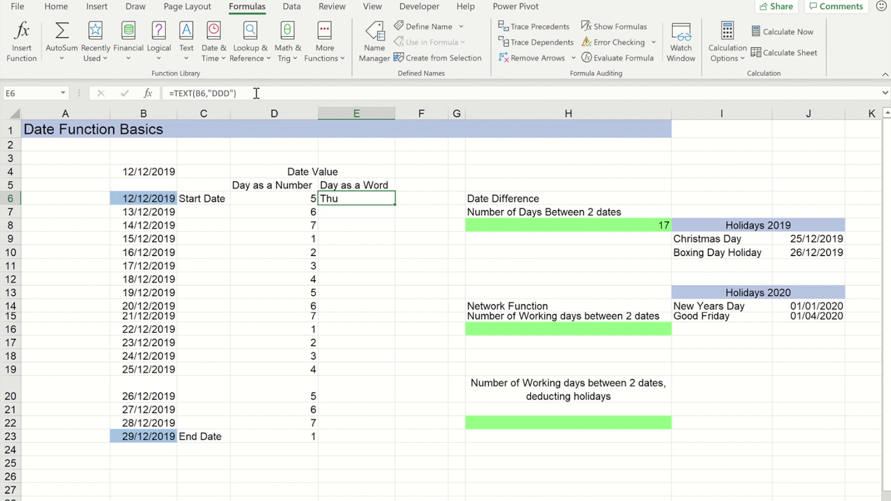
{"action": "left_click", "coordinate": [230, 92]}
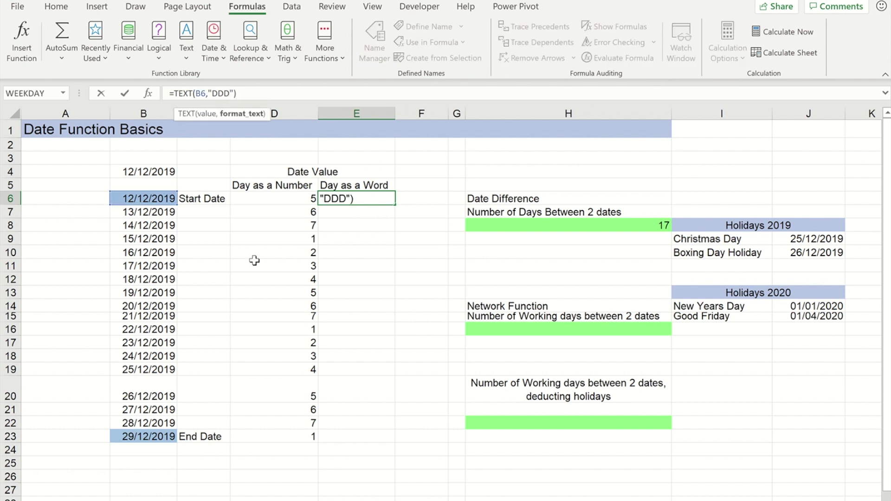
{"action": "type", "text": "D"}
{"action": "key", "text": "ctrl+Return"}
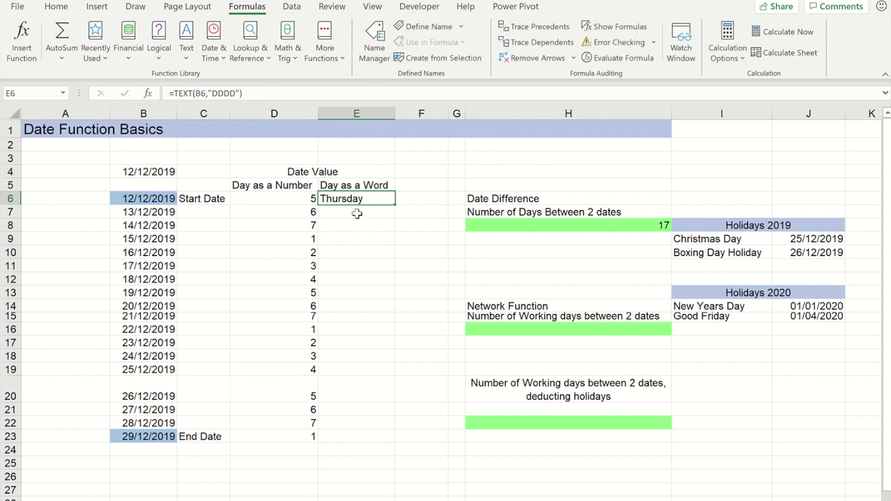
{"action": "double_click", "coordinate": [396, 205]}
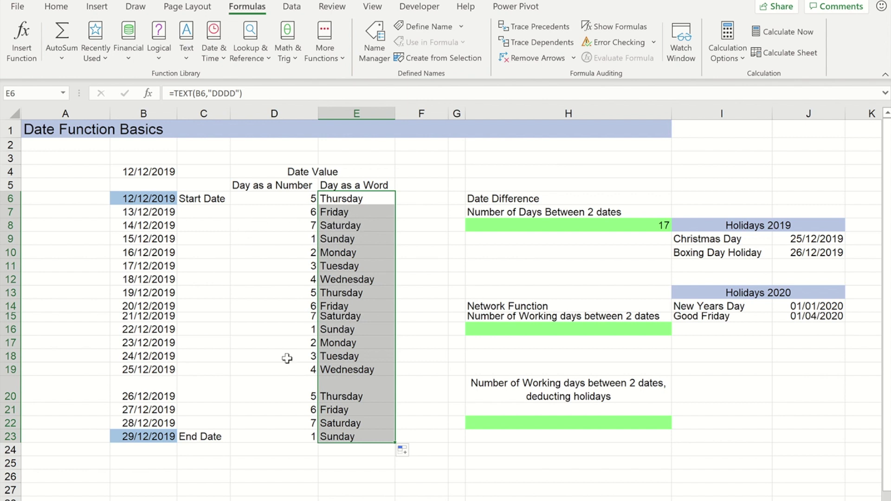
{"action": "left_click", "coordinate": [618, 331]}
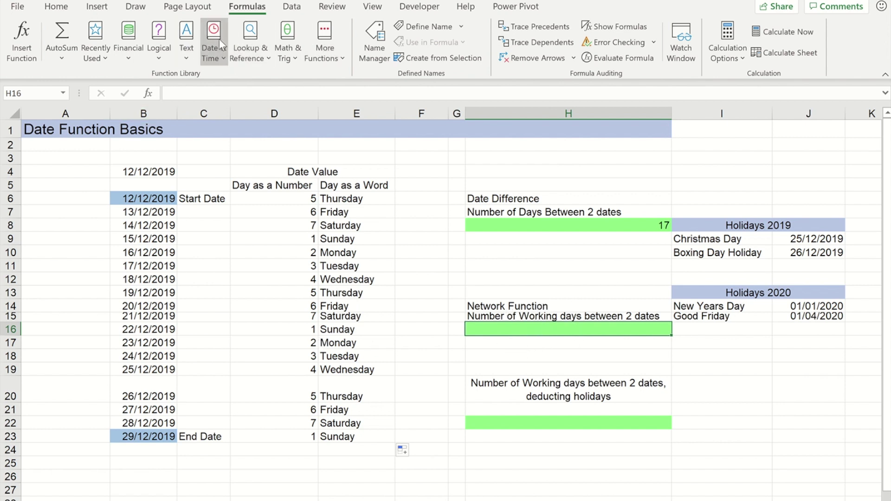
Insert =NETWORKDAYS(B6,B23) in H16, returning 12 working days.
{"action": "left_click", "coordinate": [222, 55]}
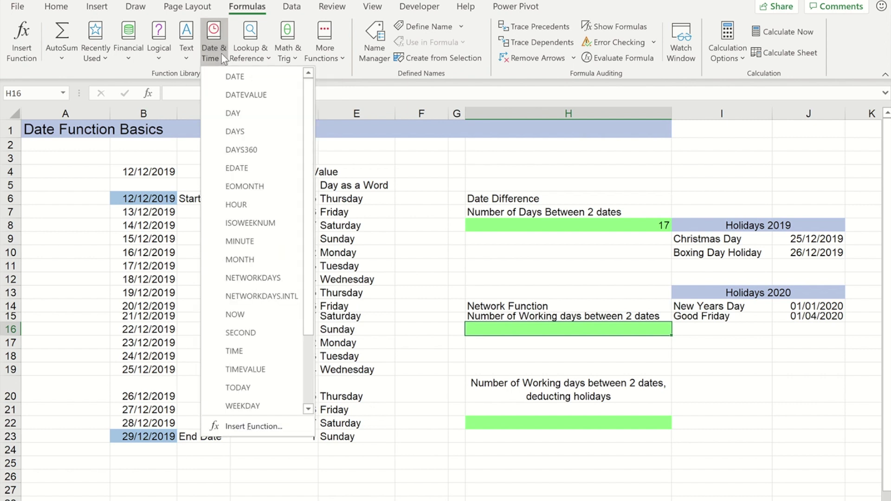
{"action": "left_click", "coordinate": [253, 279]}
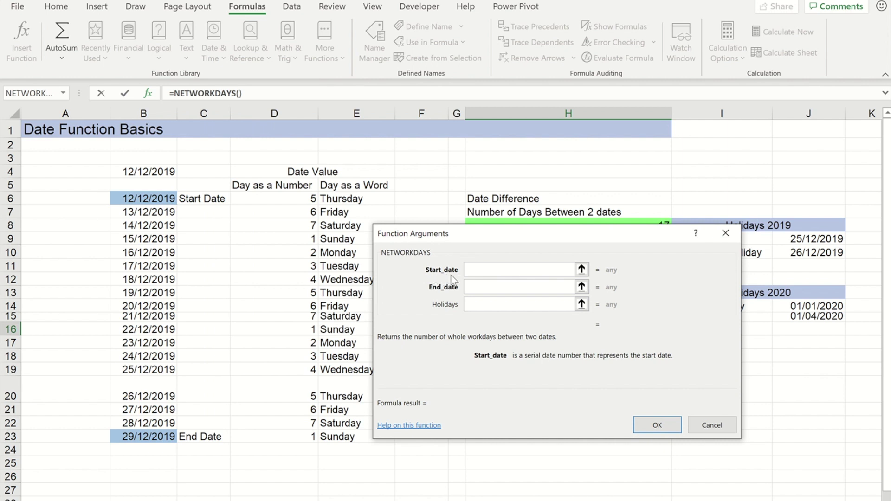
{"action": "left_click", "coordinate": [133, 198]}
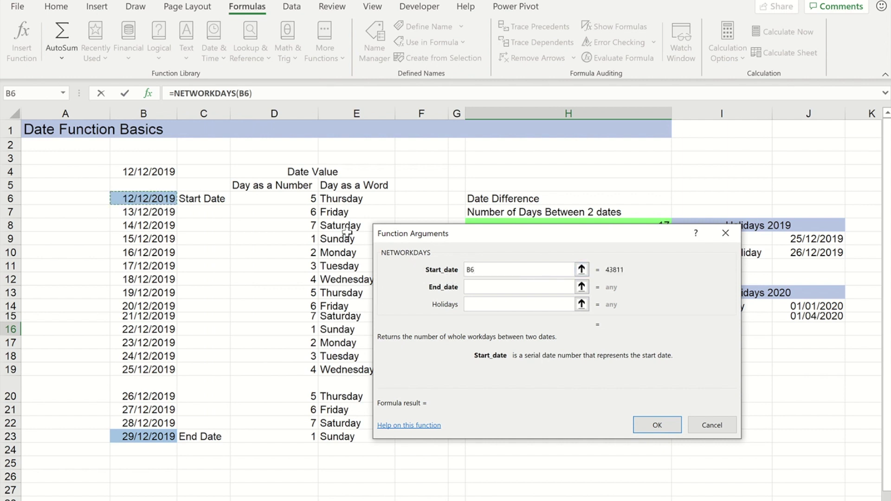
{"action": "left_click", "coordinate": [487, 288]}
{"action": "left_click", "coordinate": [127, 436]}
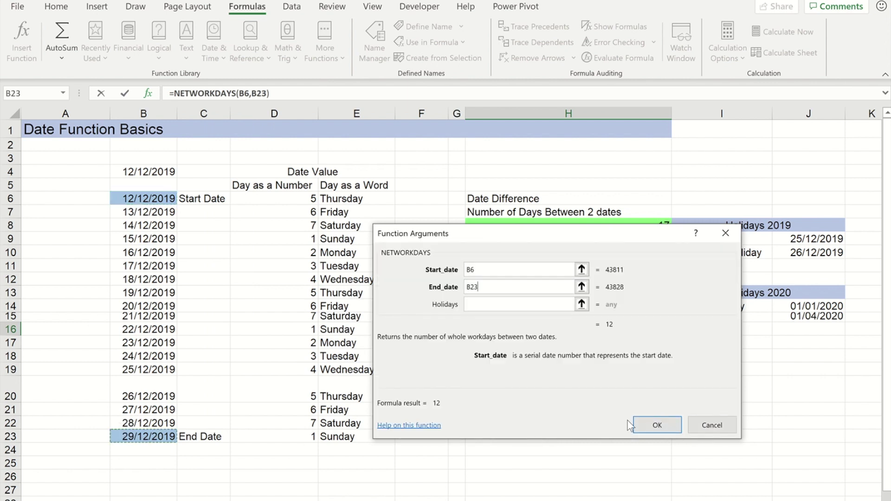
{"action": "left_click", "coordinate": [655, 426]}
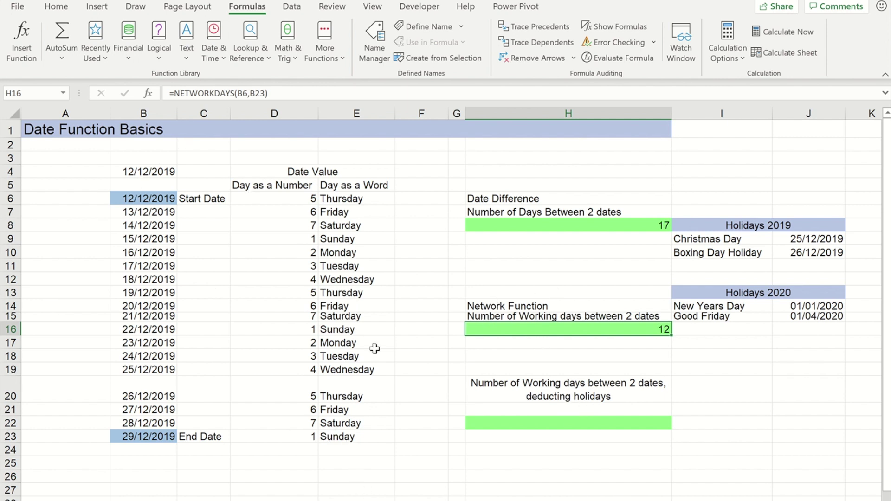
{"action": "left_click", "coordinate": [510, 423]}
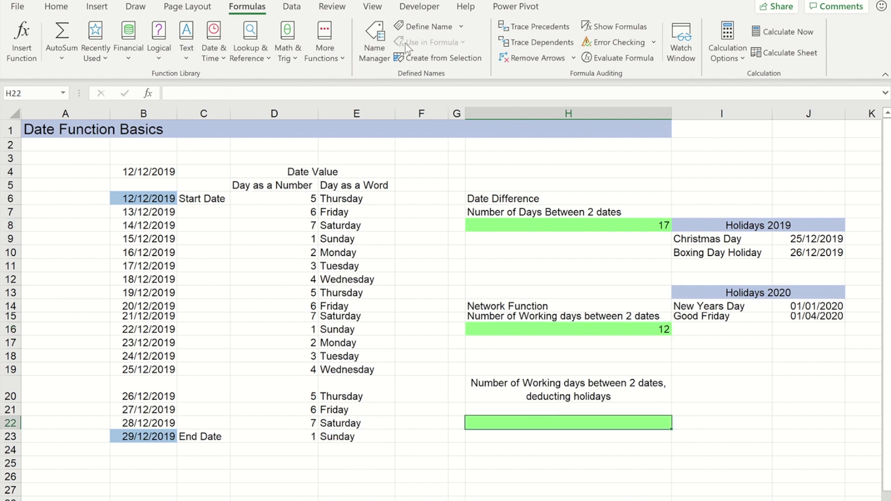
Insert =NETWORKDAYS(B6,B23,J9:J10) in H22, excluding the 2019 holidays to return 10.
{"action": "left_click", "coordinate": [220, 49]}
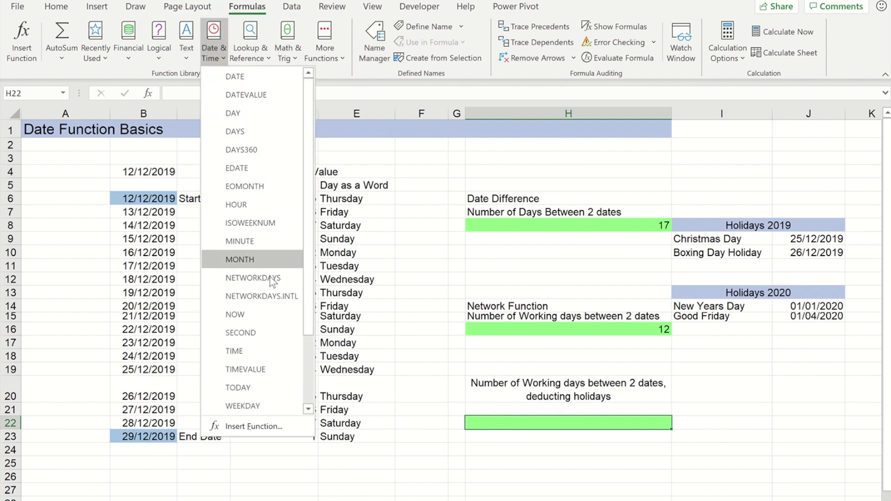
{"action": "left_click", "coordinate": [257, 281]}
{"action": "left_click", "coordinate": [154, 199]}
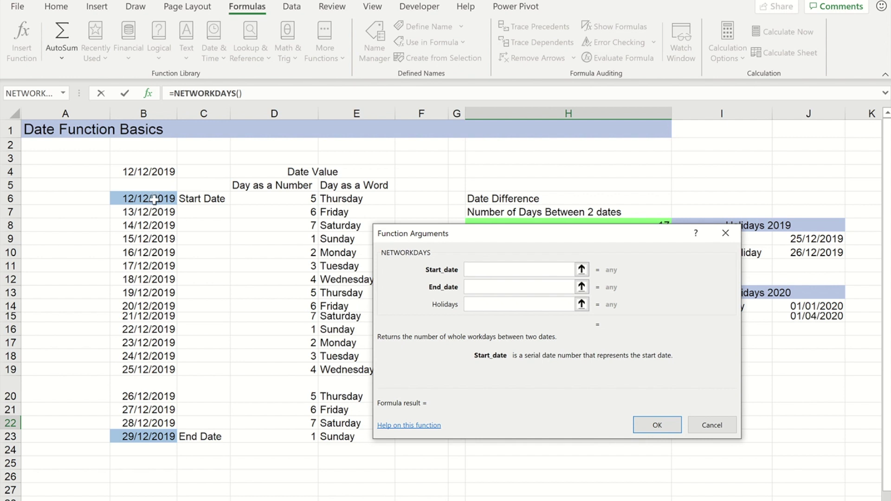
{"action": "left_click", "coordinate": [489, 286]}
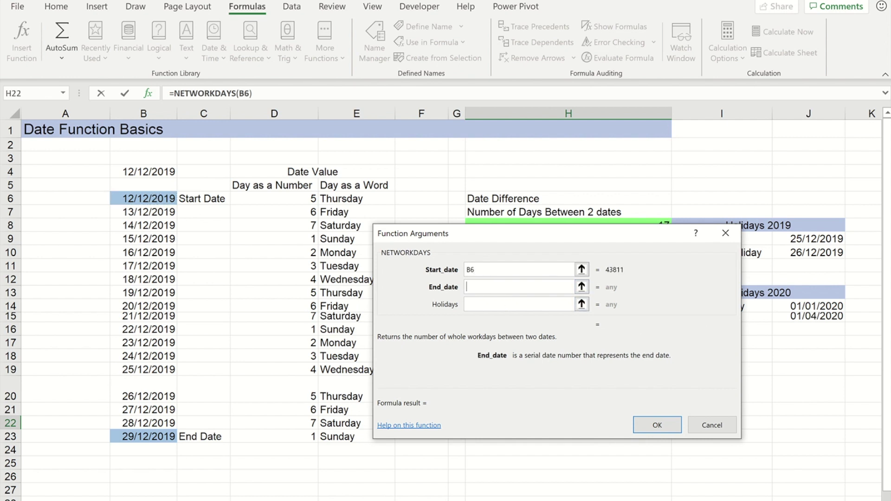
{"action": "left_click", "coordinate": [134, 437]}
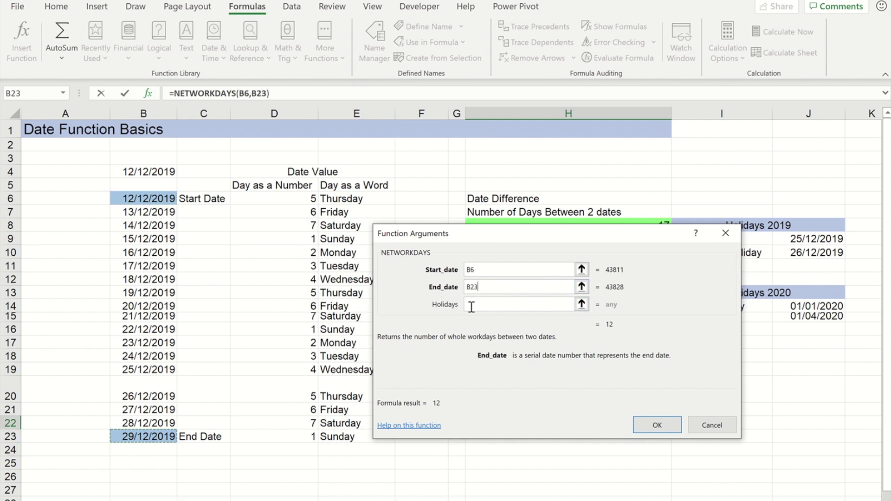
{"action": "left_click", "coordinate": [489, 305]}
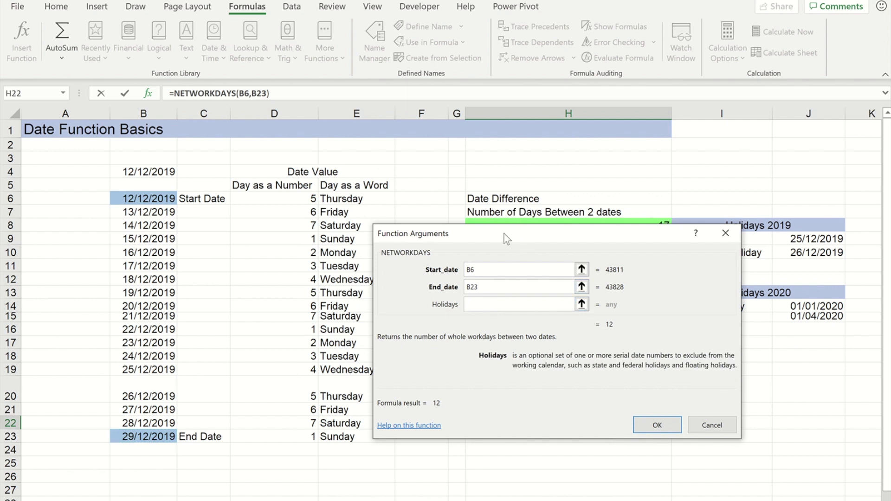
{"action": "left_click_drag", "start_coordinate": [503, 234], "coordinate": [366, 170]}
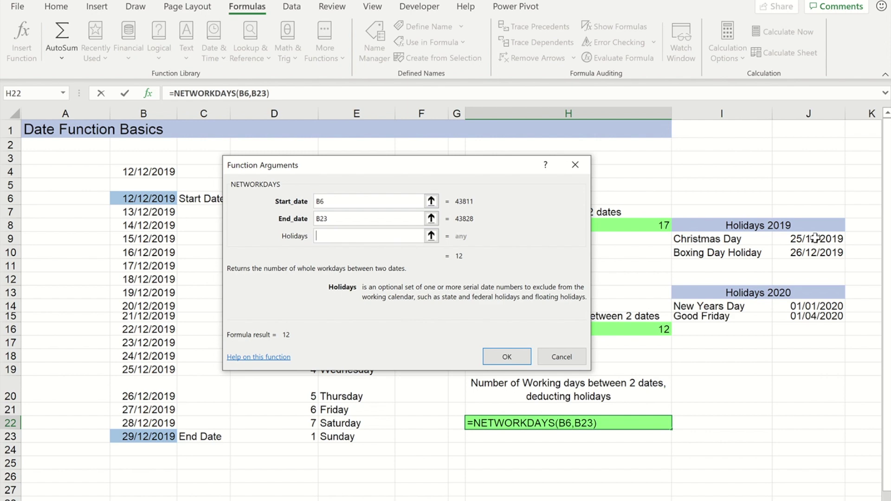
{"action": "left_click_drag", "start_coordinate": [815, 239], "coordinate": [822, 253]}
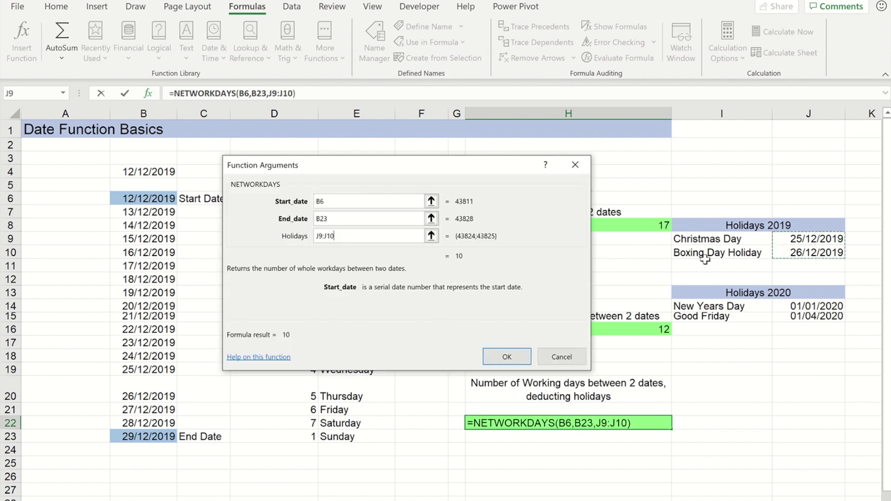
{"action": "left_click", "coordinate": [501, 358]}
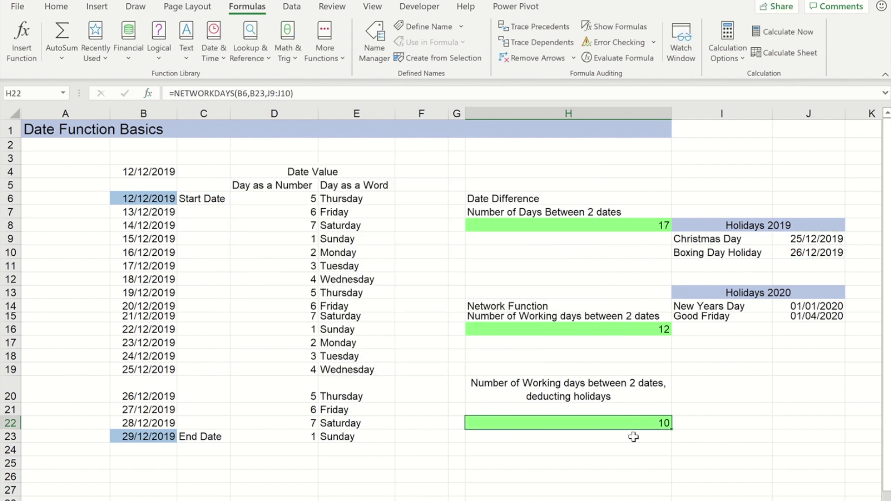